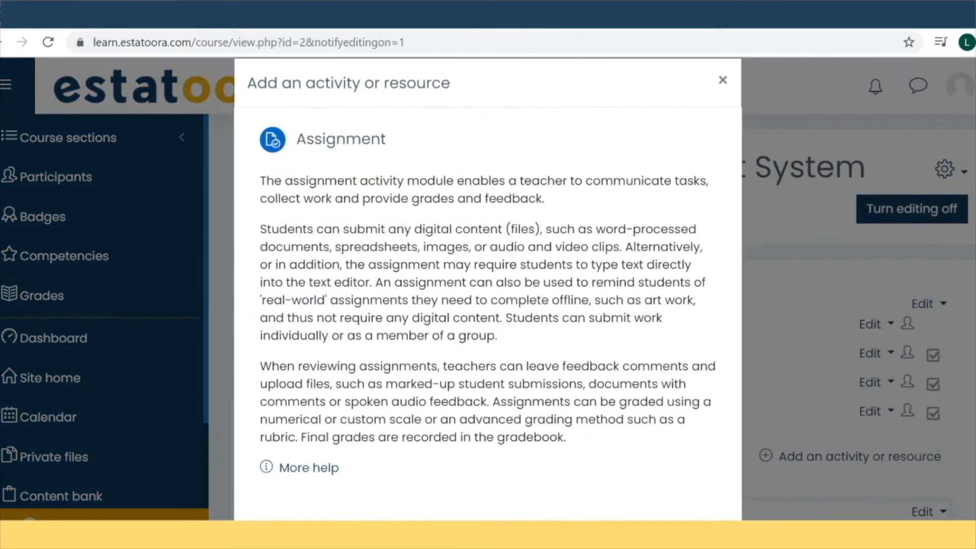
- Collapse the Notifications section and set the assignment's grade type to Scale in the Grade section
scroll(691, 384, "down", 2)
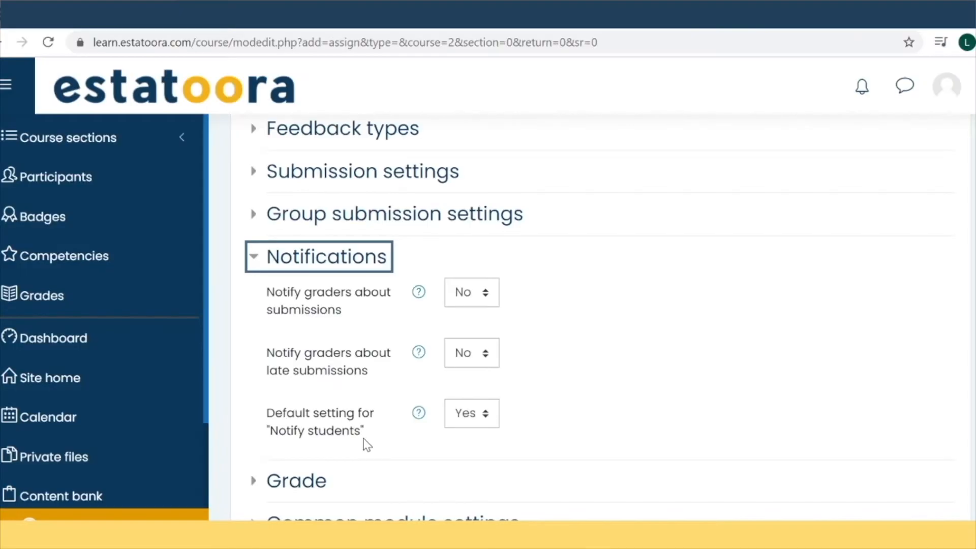
left_click(257, 256)
left_click(255, 298)
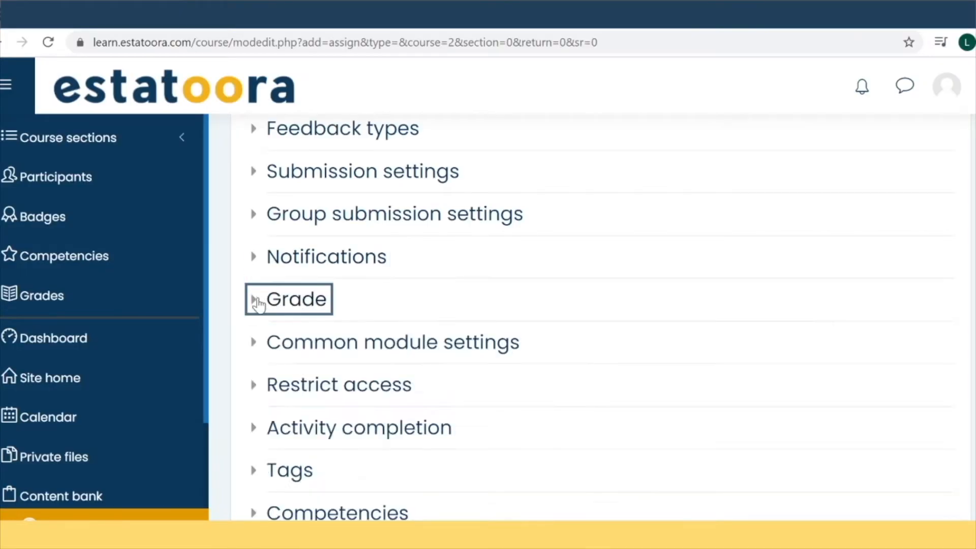
scroll(305, 289, "down", 3)
left_click(523, 239)
left_click(554, 202)
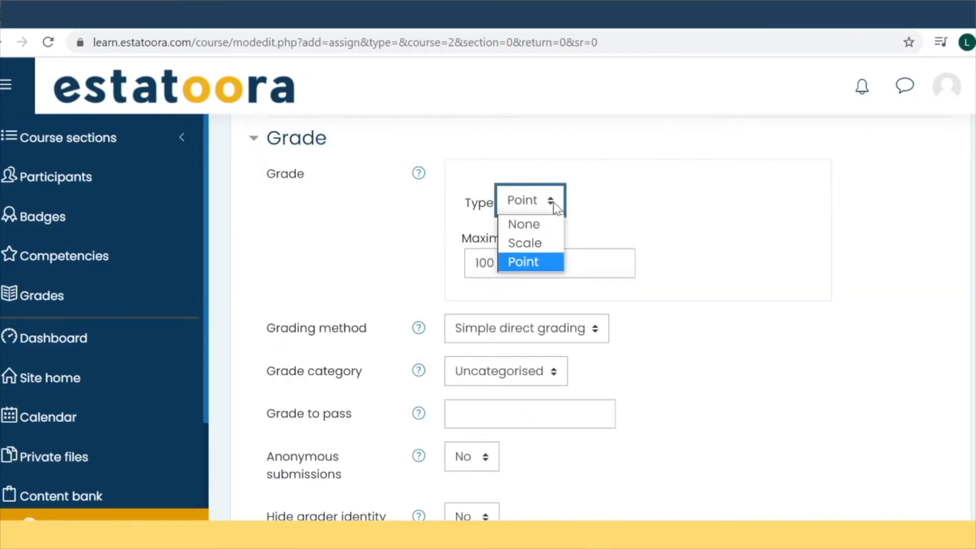
left_click(551, 244)
- Set both Hide grader identity from students and Use marking workflow to Yes in the Grade settings
scroll(599, 344, "down", 2)
left_click(485, 423)
left_click(483, 463)
left_click(486, 480)
scroll(490, 447, "down", 2)
left_click(493, 414)
left_click(486, 440)
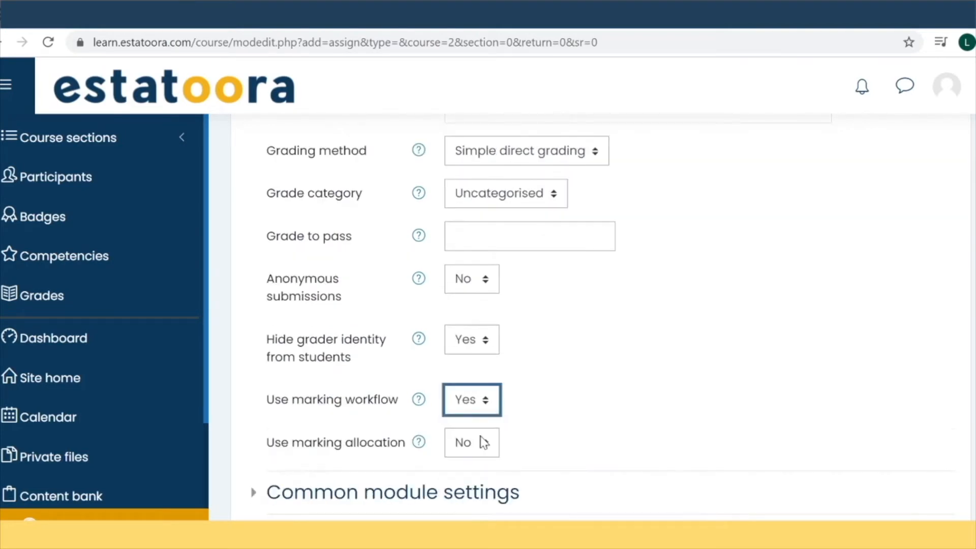
scroll(864, 446, "down", 5)
left_click(498, 383)
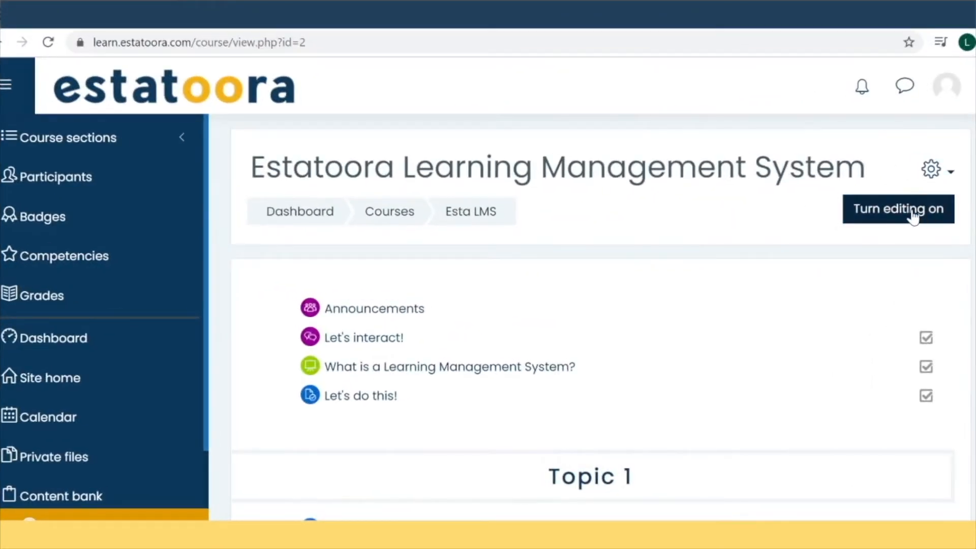
- Turn on course editing and add a new Assignment activity to the course's general section
left_click(912, 214)
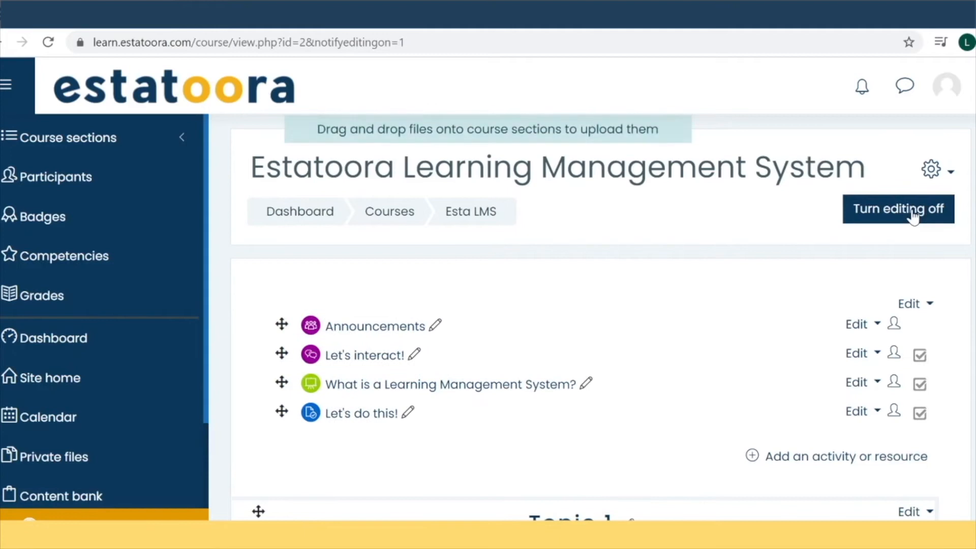
left_click(865, 461)
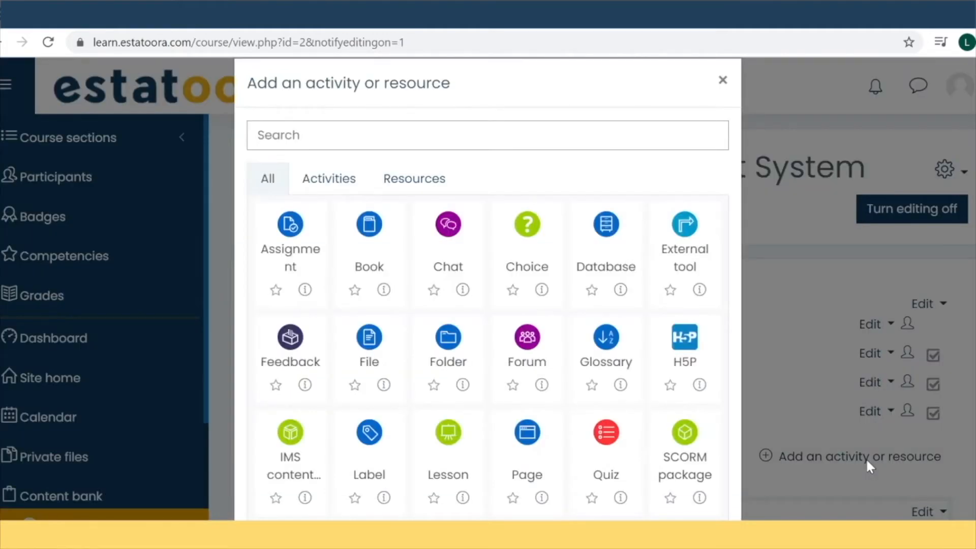
left_click(337, 191)
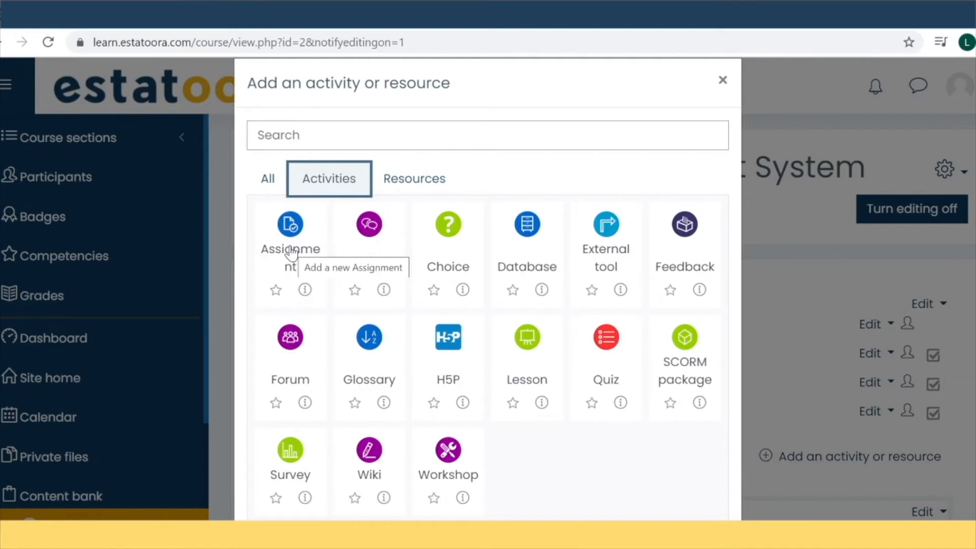
left_click(303, 290)
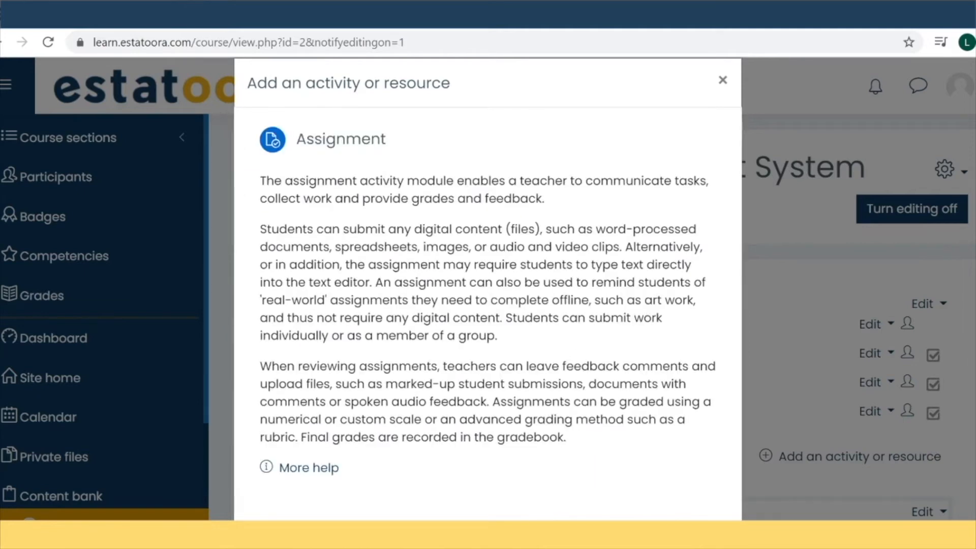
scroll(488, 264, "down", 2)
left_click(697, 501)
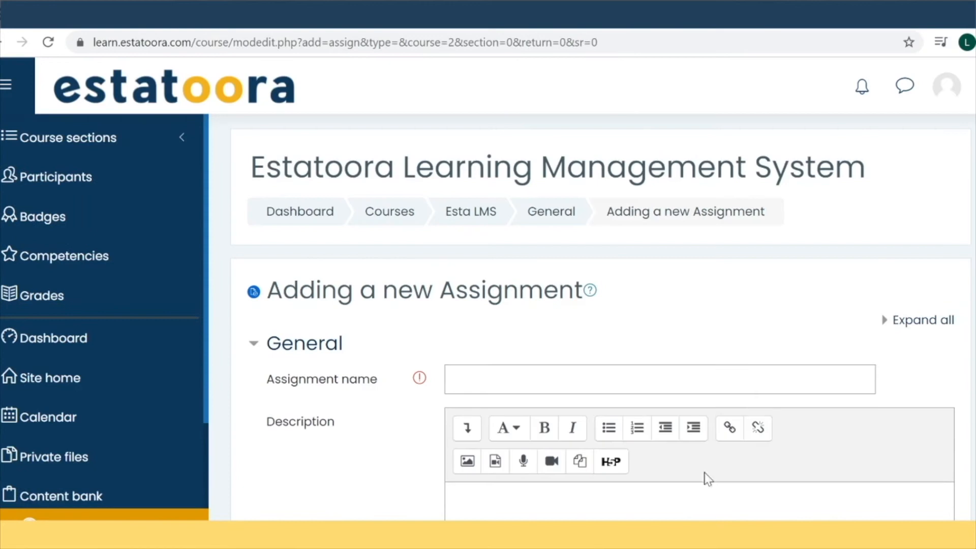
- Name the new assignment "Assignment 1" and place the cursor in its description
scroll(600, 300, "down", 3)
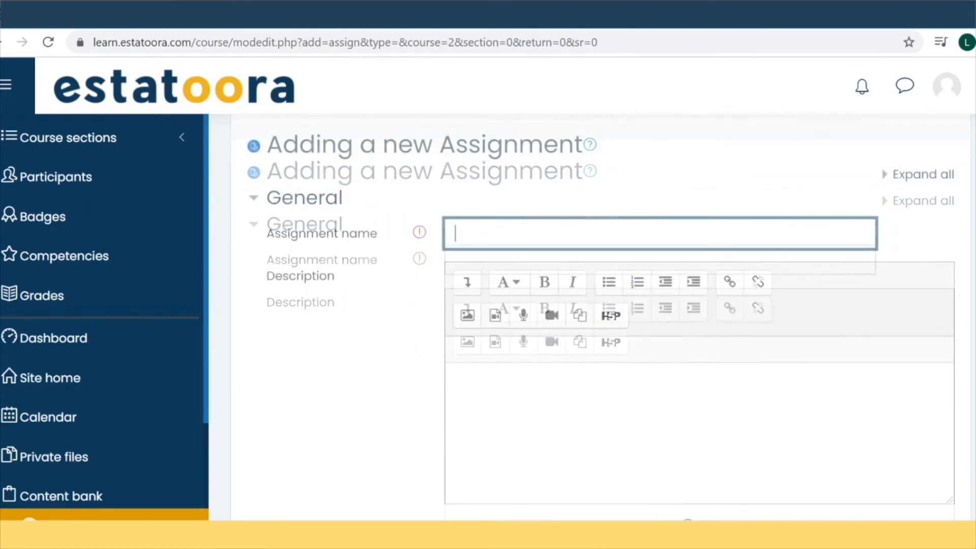
type("Assignment 1")
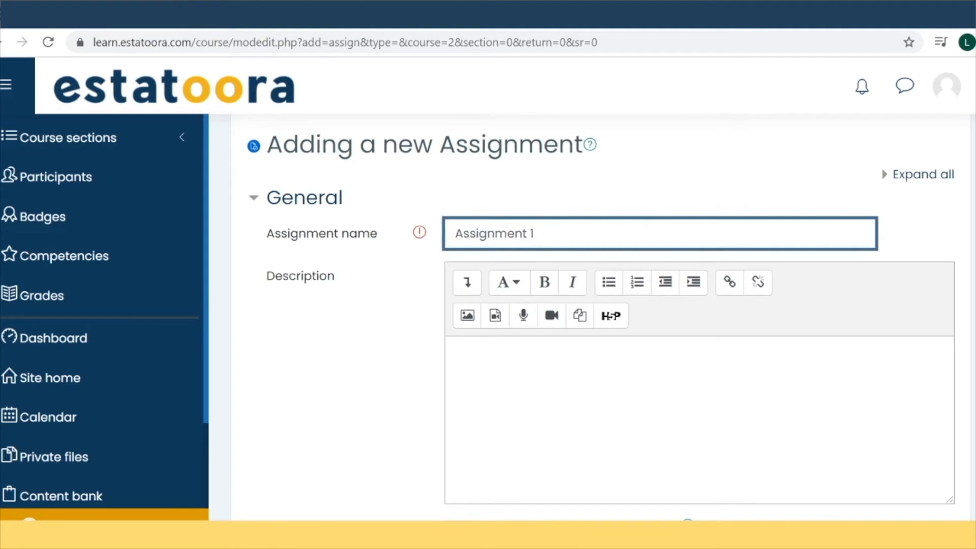
left_click(449, 349)
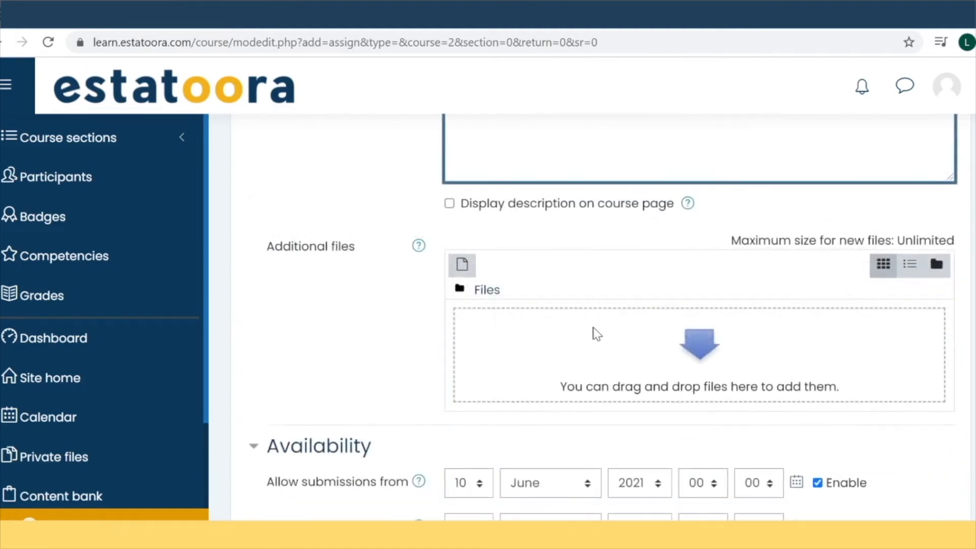
- Examine the file sources offered for the assignment's additional files and the availability dates
left_click(475, 276)
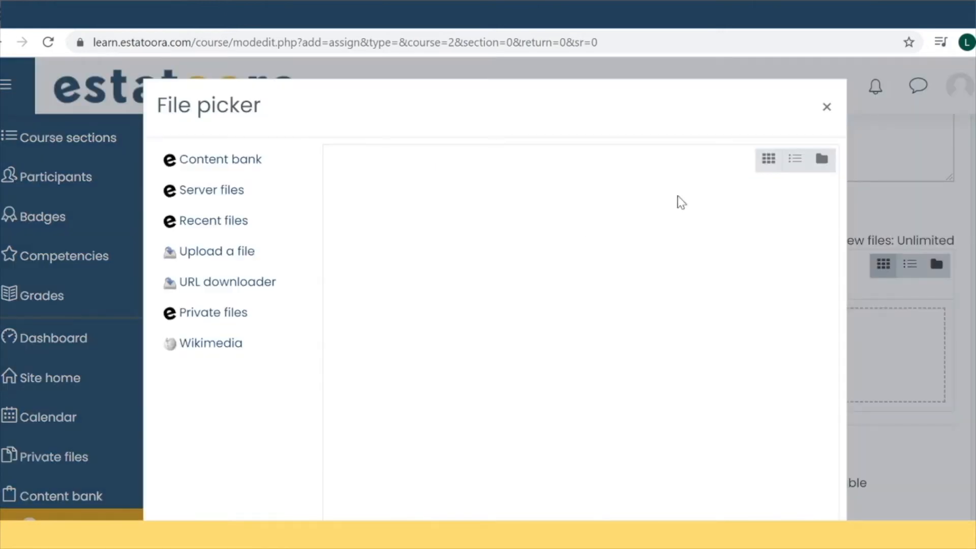
left_click(822, 110)
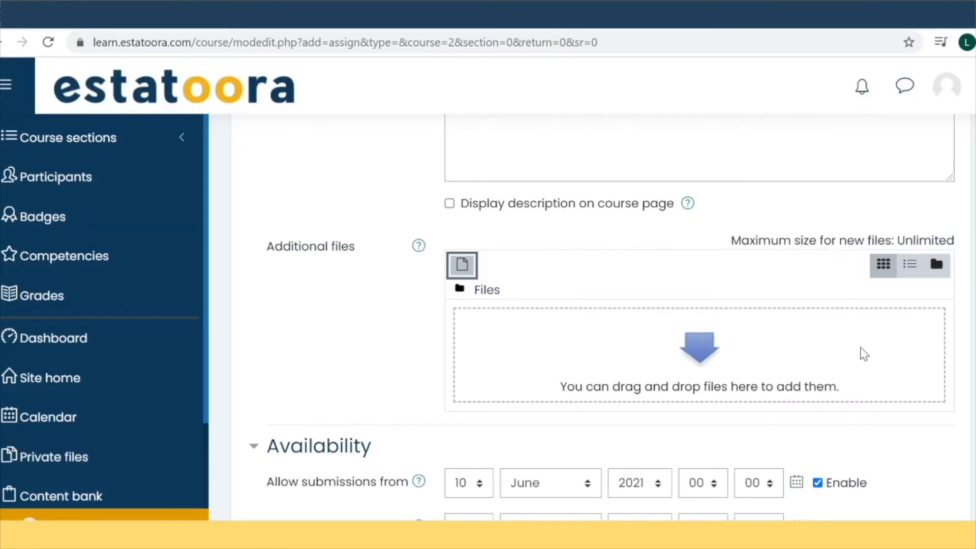
scroll(971, 360, "down", 3)
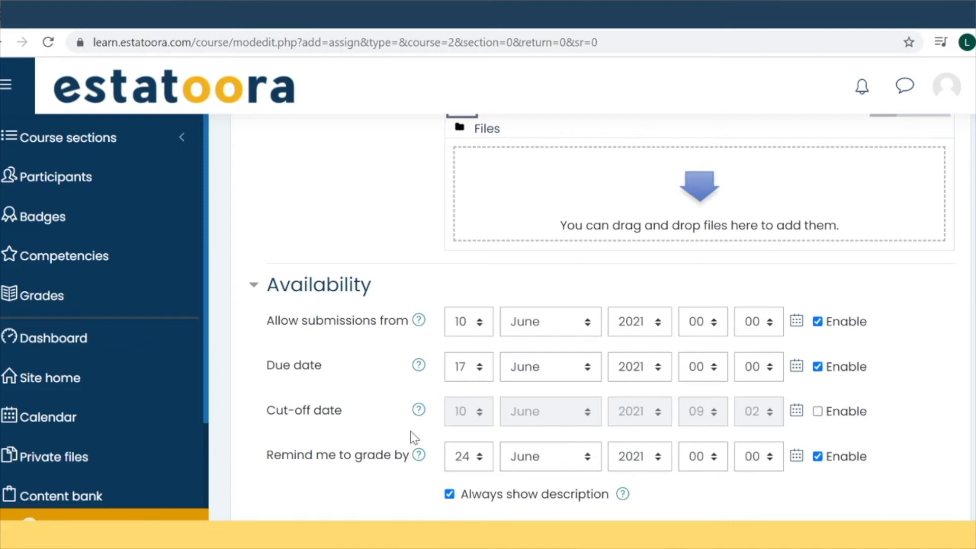
- Collapse the Availability section and set the maximum number of uploaded files to 3 in Submission types
left_click(250, 284)
scroll(936, 414, "down", 2)
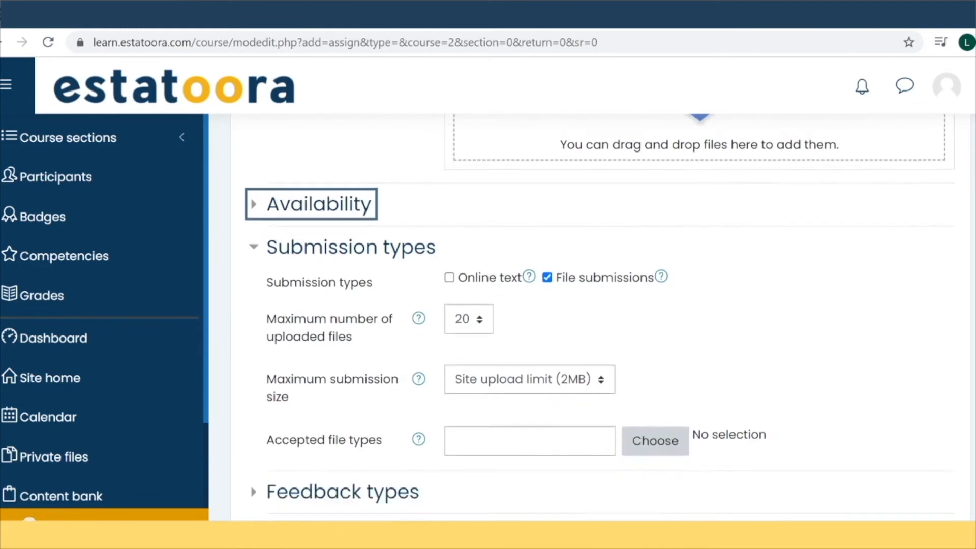
left_click(447, 254)
scroll(592, 315, "down", 2)
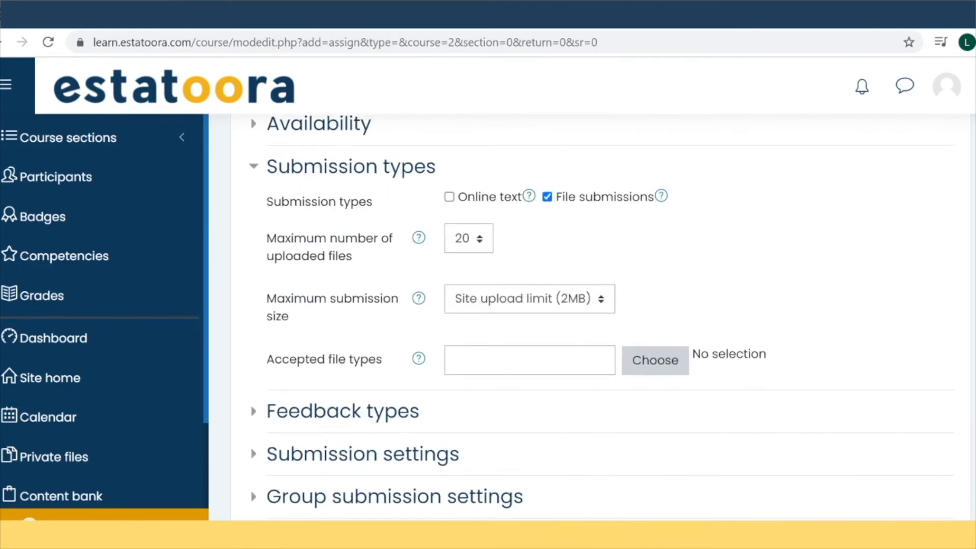
scroll(858, 388, "up", 2)
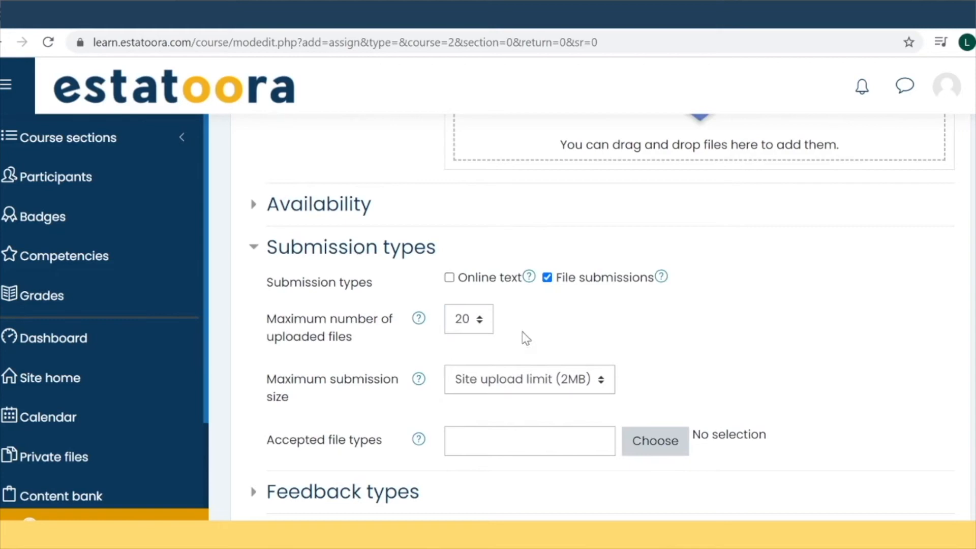
left_click(476, 319)
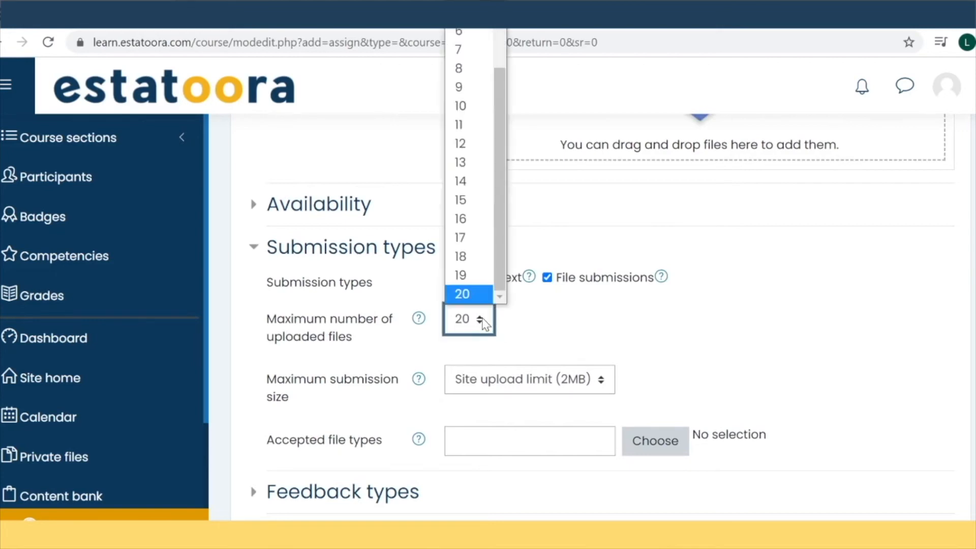
key("3")
key("Return")
- Examine the list of accepted file types and leave it without saving a selection
left_click(654, 440)
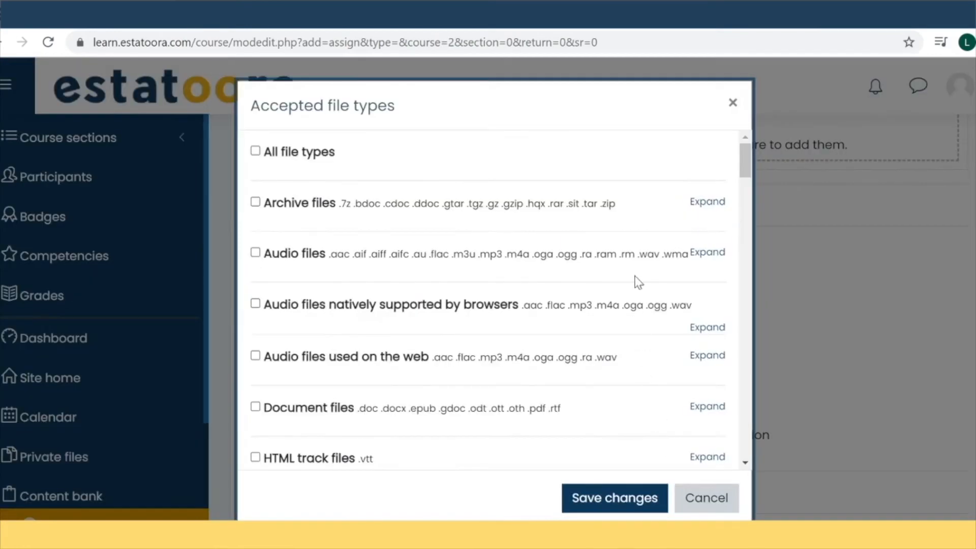
scroll(634, 233, "down", 1)
left_click(705, 497)
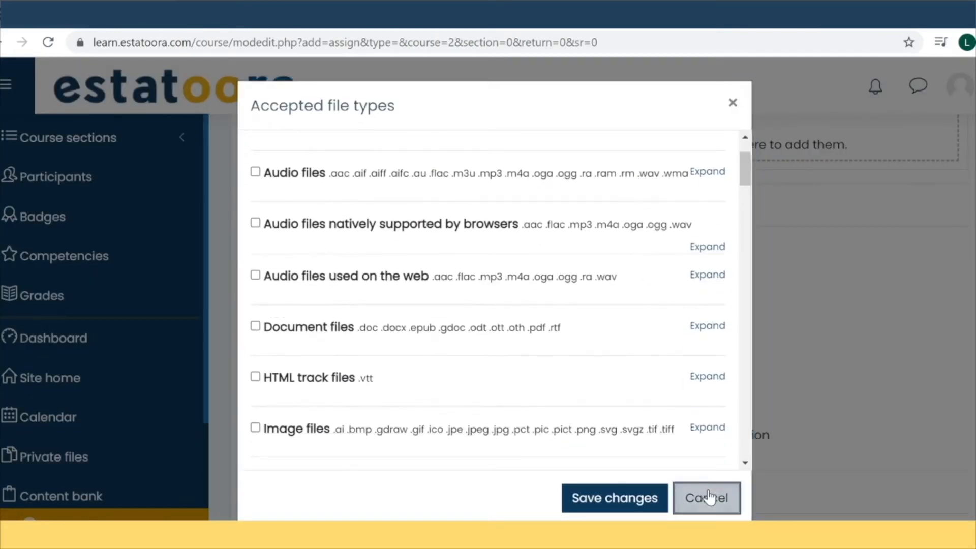
- Allow online text submissions, enable their word limit and collapse the Submission types section
left_click(478, 278)
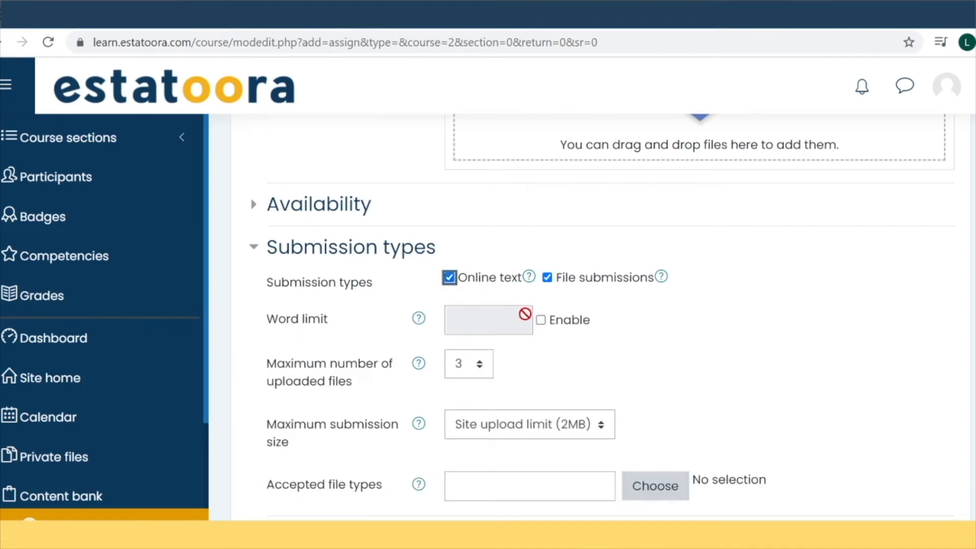
left_click(551, 325)
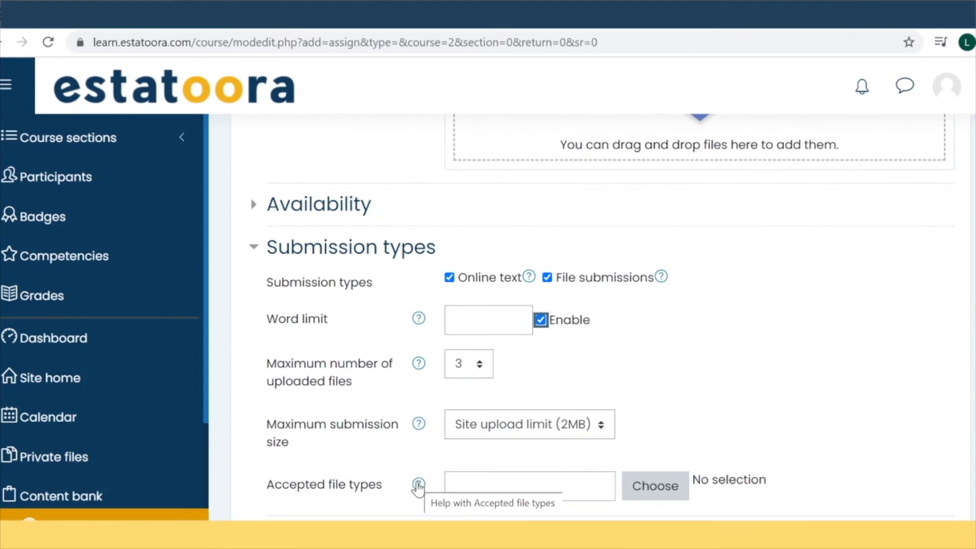
left_click(254, 246)
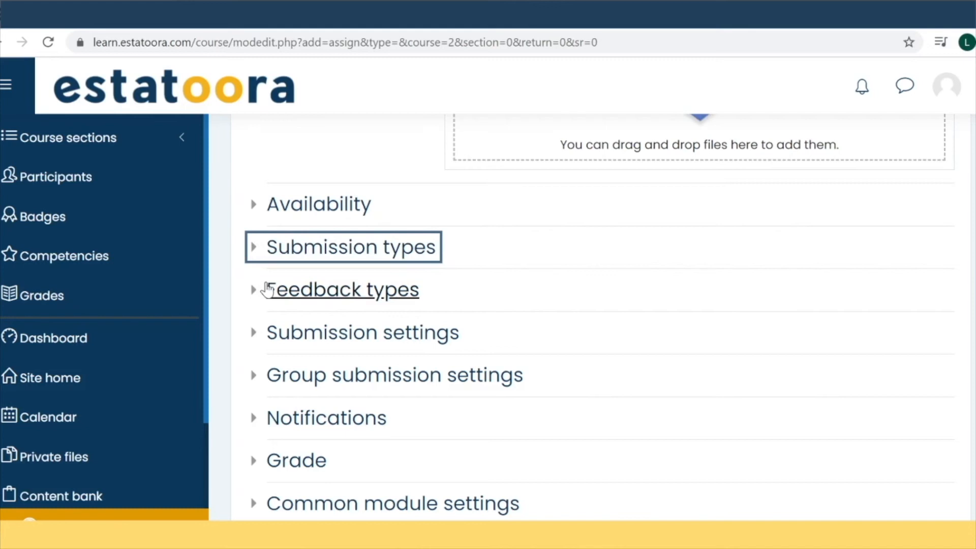
- Set Comment inline to Yes in the Feedback types section and collapse the section
left_click(268, 289)
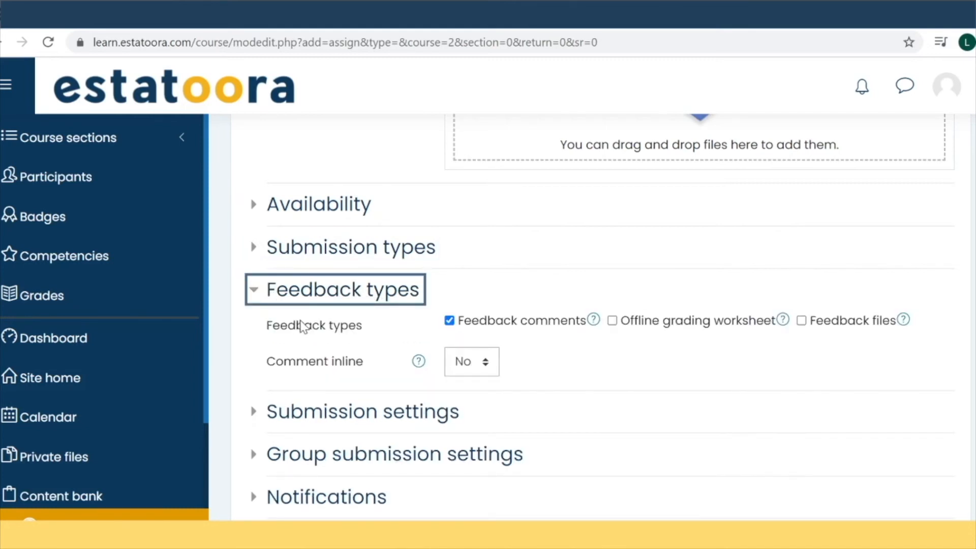
left_click(487, 365)
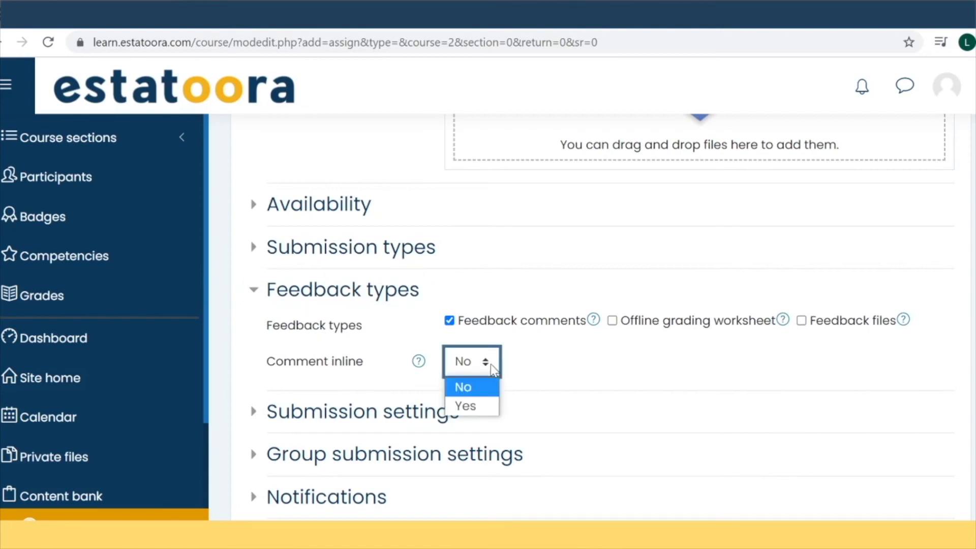
left_click(468, 406)
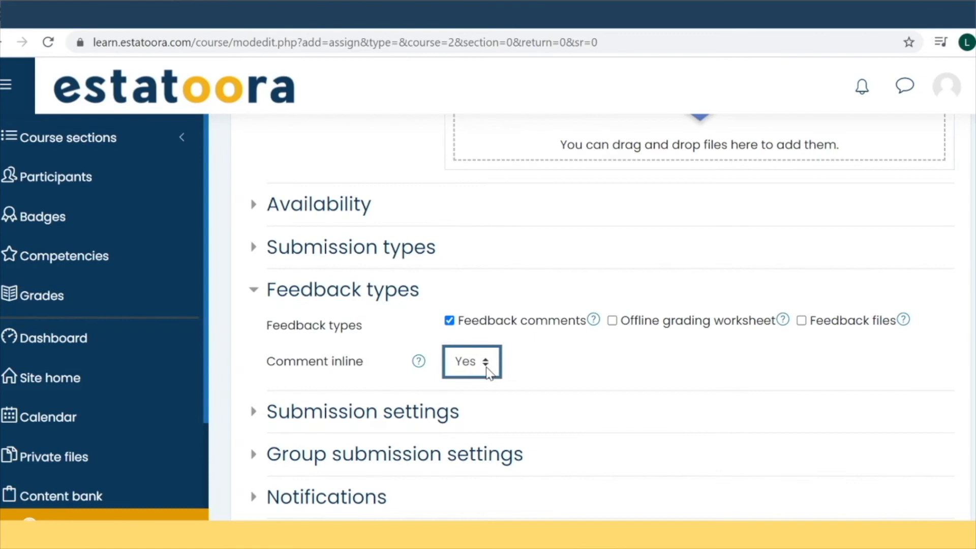
left_click(256, 290)
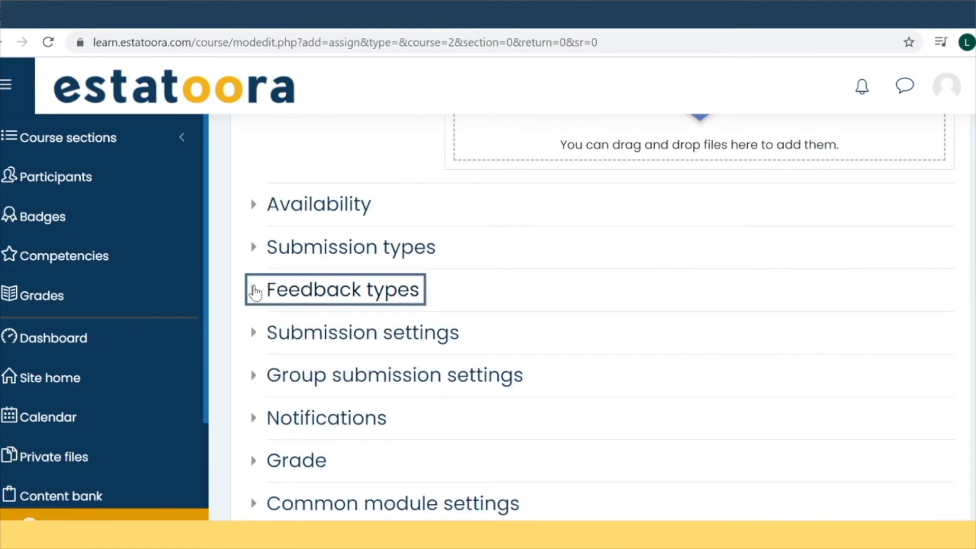
- Require that students accept the submission statement in the Submission settings, and collapse the section
left_click(332, 336)
scroll(331, 335, "down", 2)
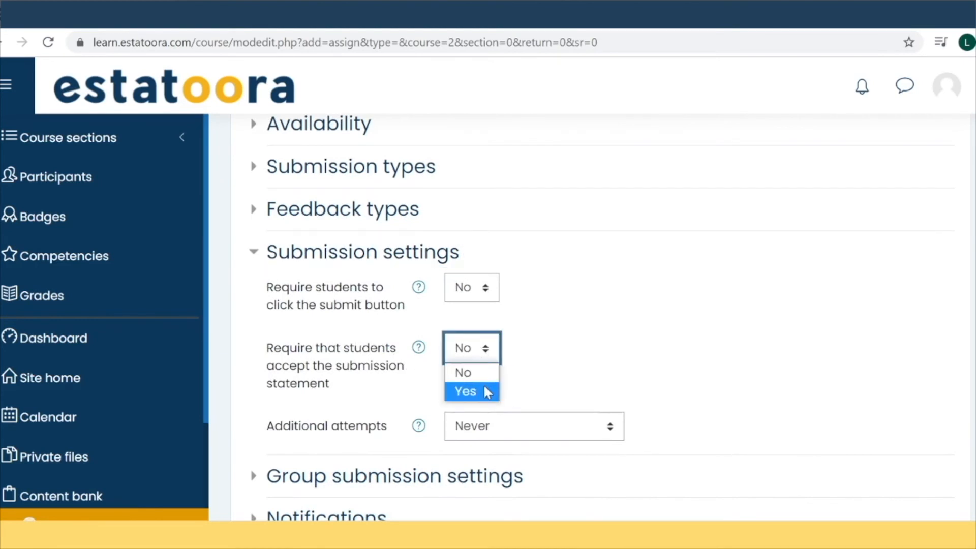
left_click(466, 391)
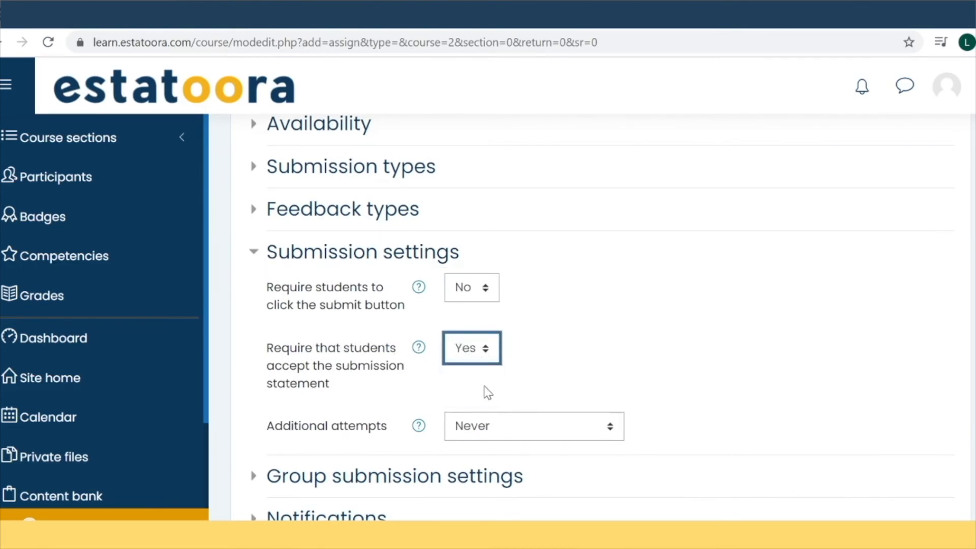
left_click(257, 260)
- Set Students submit in groups to Yes in the Group submission settings and collapse the section
scroll(290, 257, "down", 2)
left_click(297, 221)
left_click(472, 250)
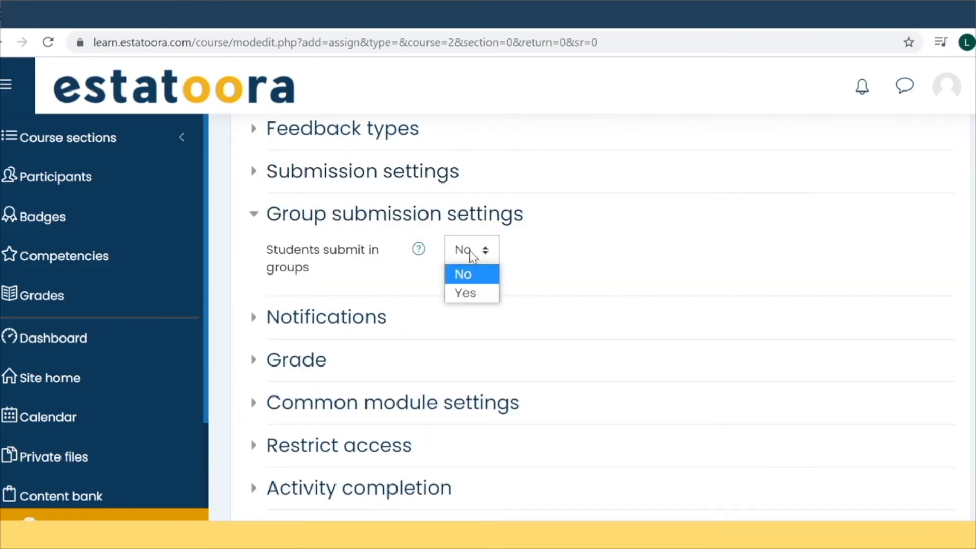
left_click(475, 293)
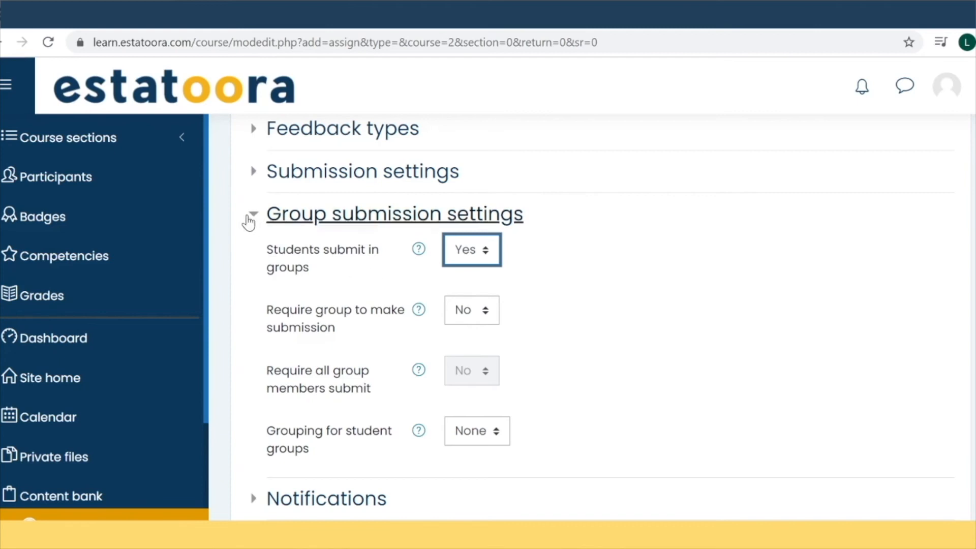
left_click(254, 222)
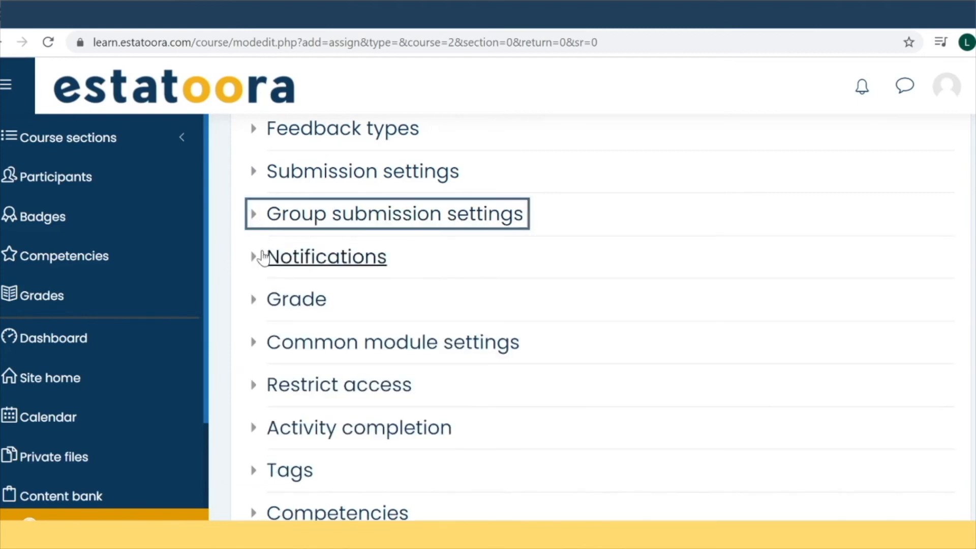
- Review the Notifications settings, collapse that section and set the grade type to Scale in the Grade section
left_click(259, 261)
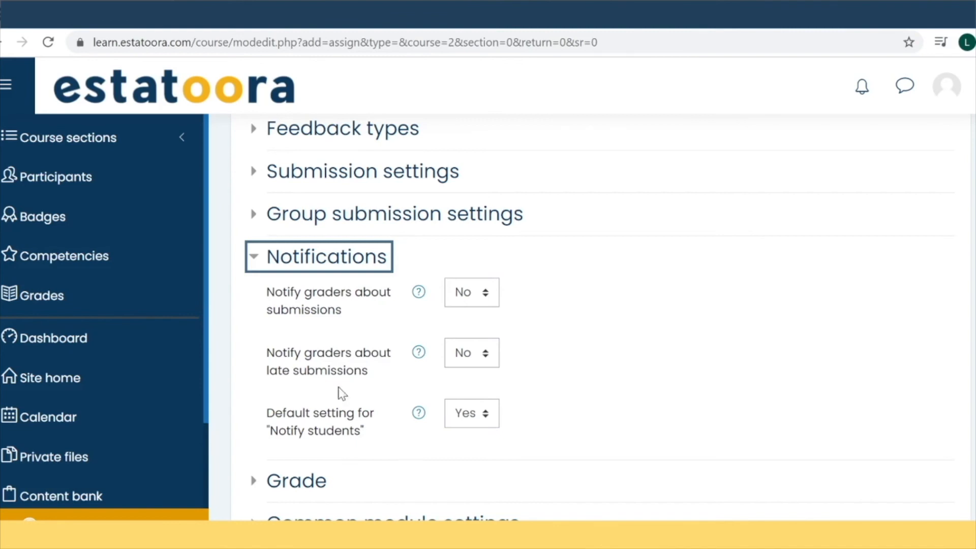
left_click(258, 258)
left_click(259, 298)
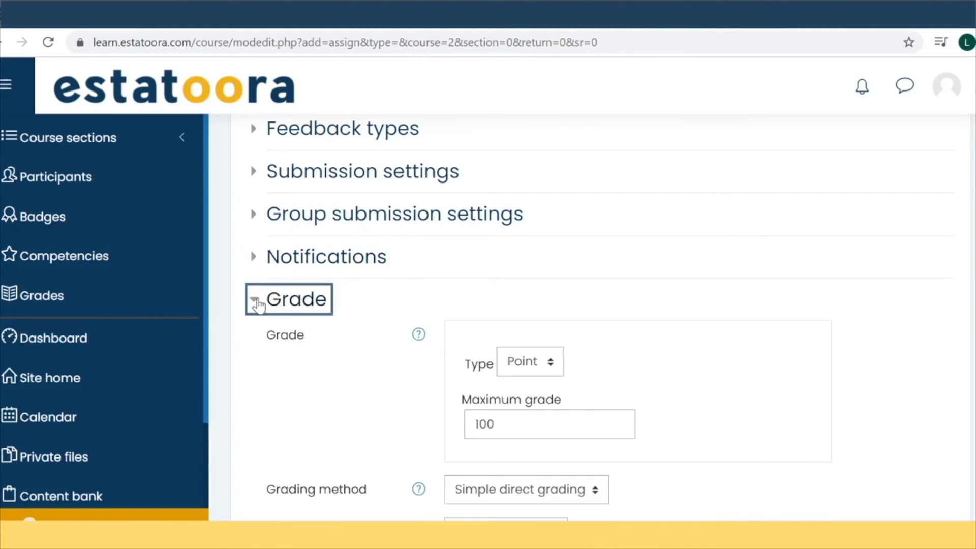
scroll(333, 276, "down", 3)
left_click(554, 254)
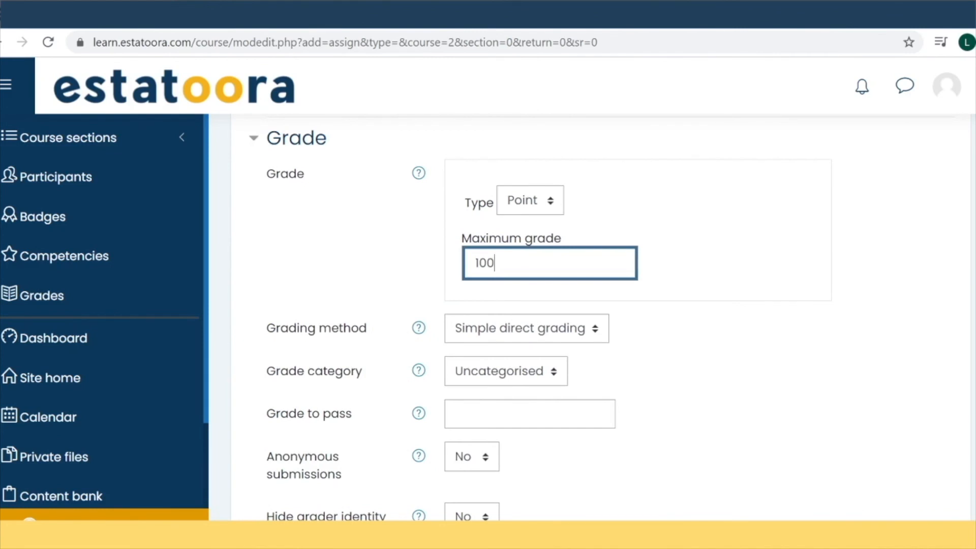
left_click(555, 203)
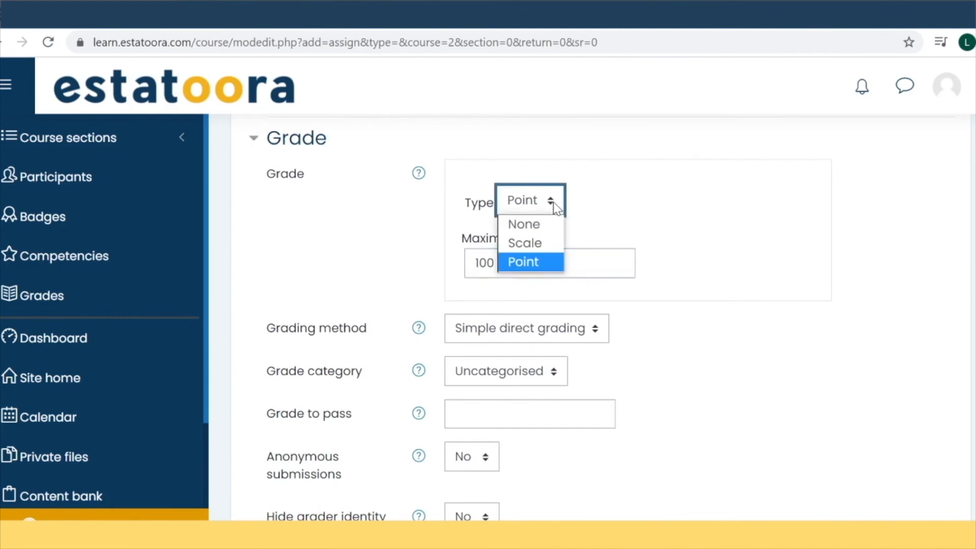
left_click(547, 247)
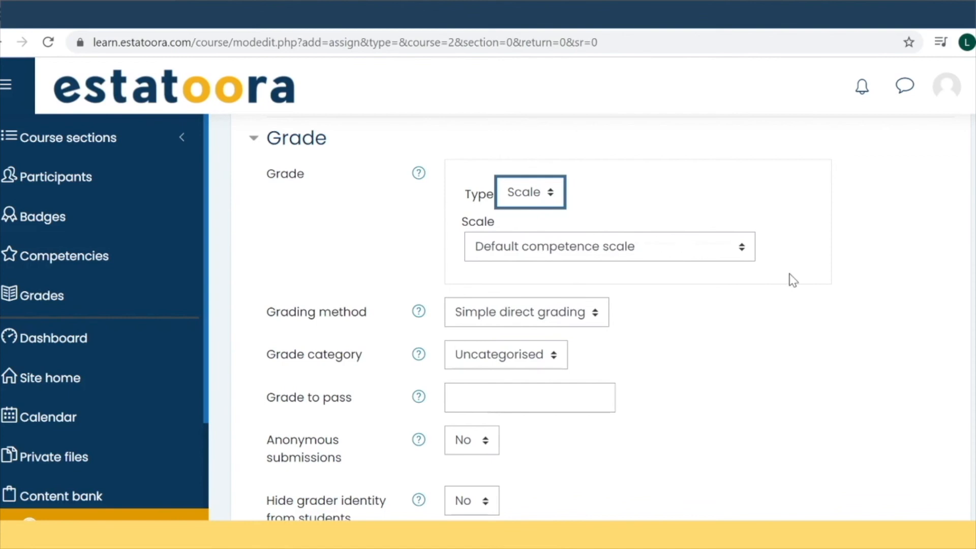
- Set both Hide grader identity from students and Use marking workflow to Yes in the Grade section
scroll(791, 277, "down", 2)
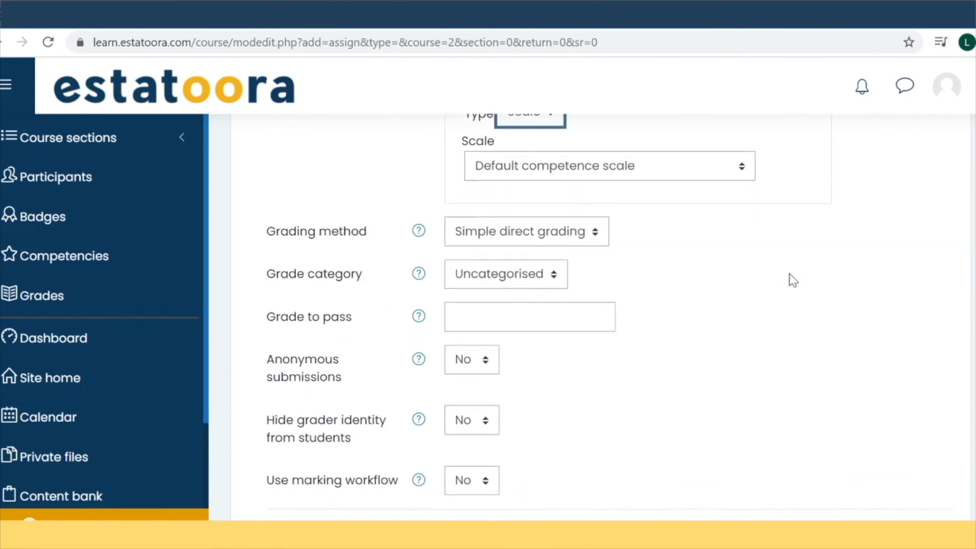
left_click(487, 424)
left_click(480, 464)
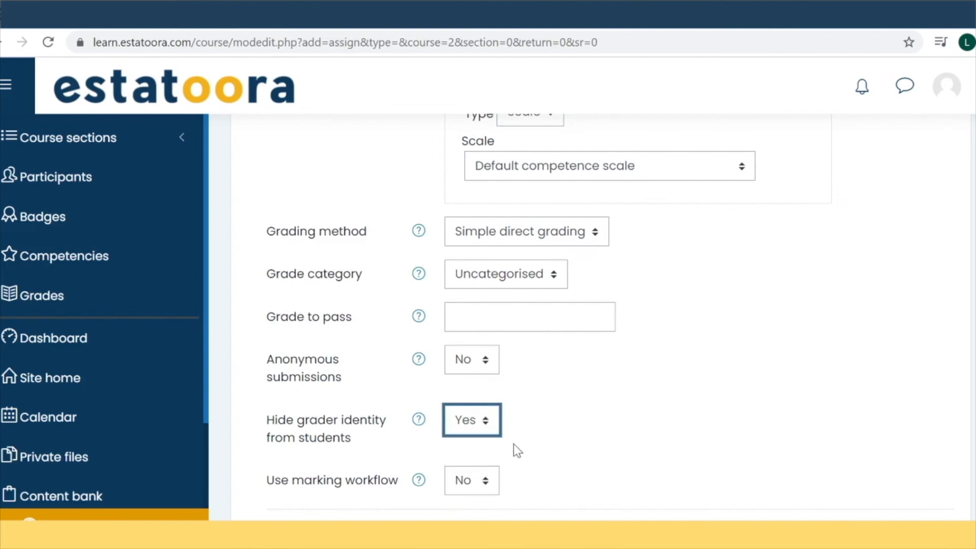
left_click(488, 484)
scroll(487, 483, "down", 2)
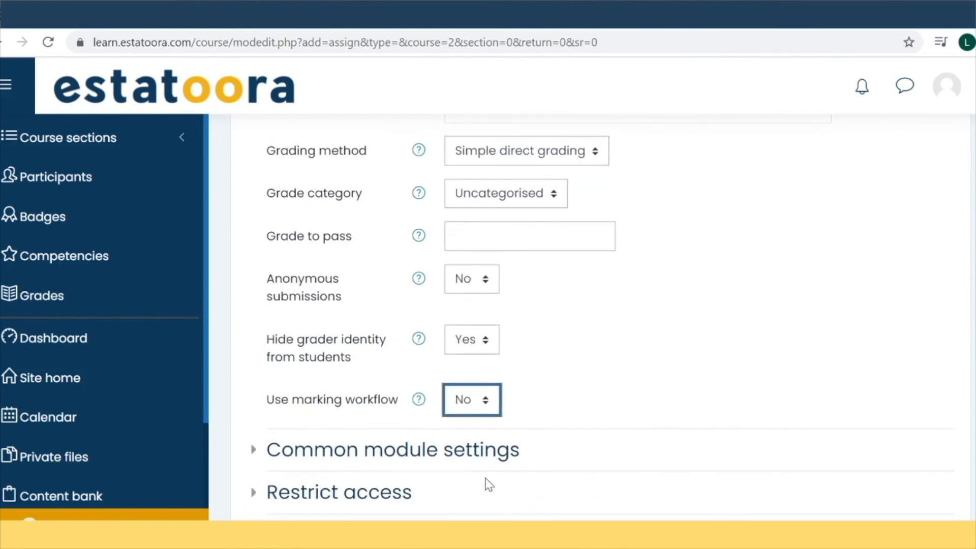
left_click(491, 407)
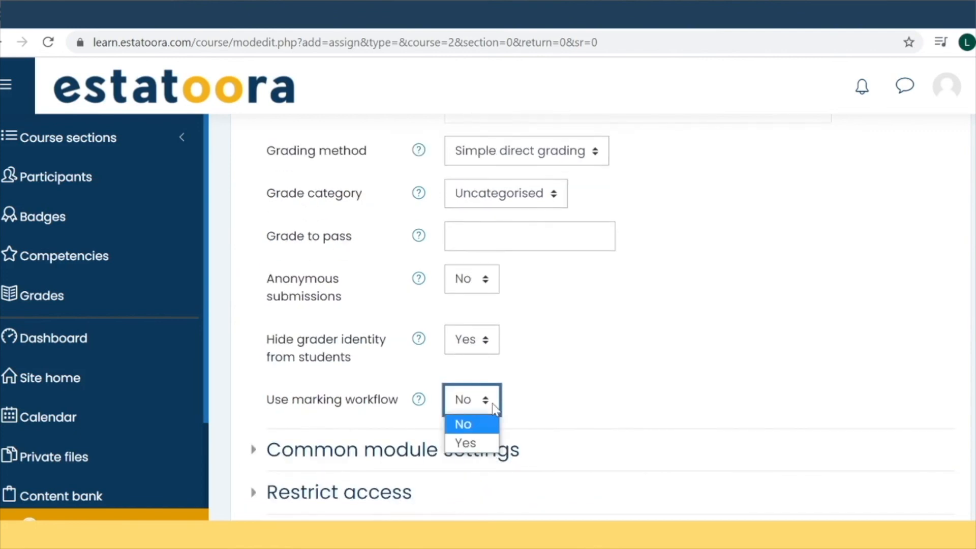
left_click(482, 441)
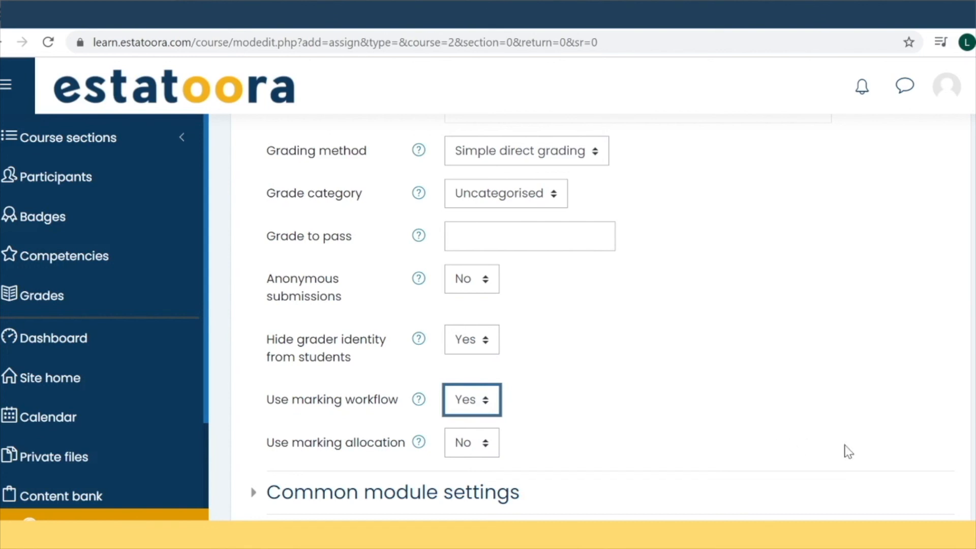
- Save the assignment, return to the course page and check its activity list
scroll(864, 444, "down", 6)
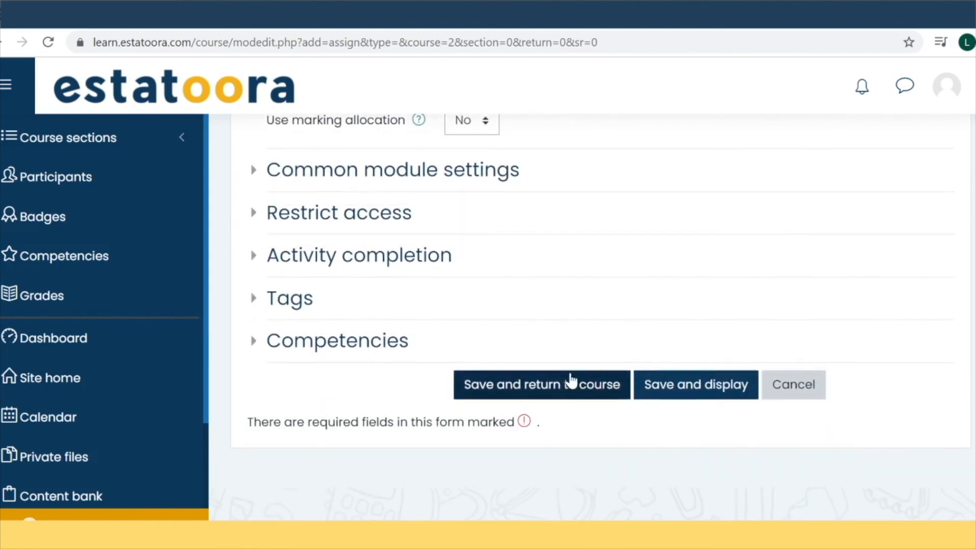
left_click(561, 382)
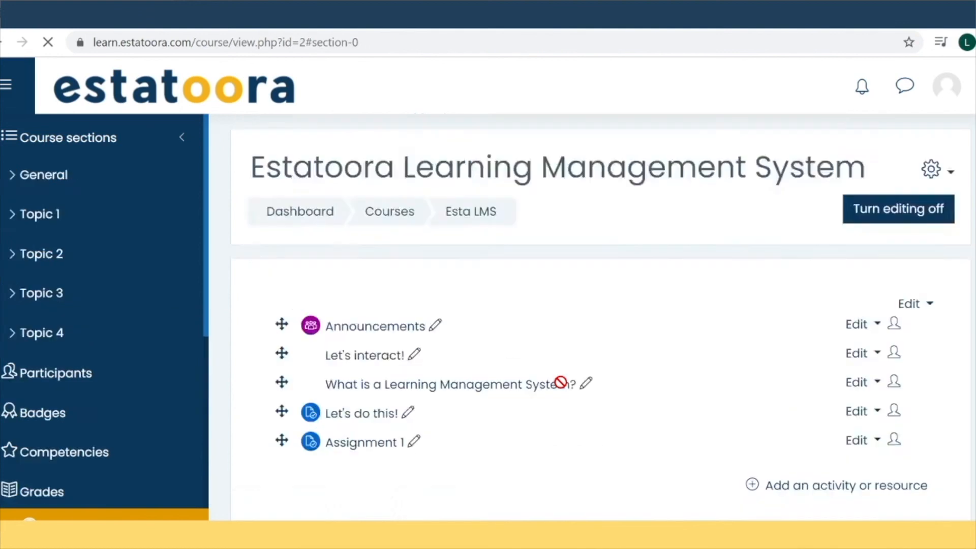
scroll(560, 382, "up", 3)
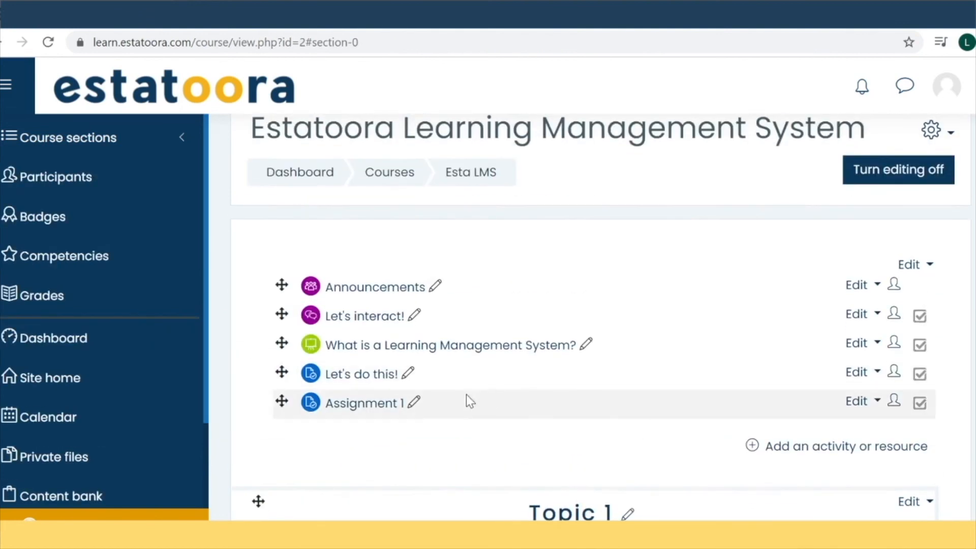